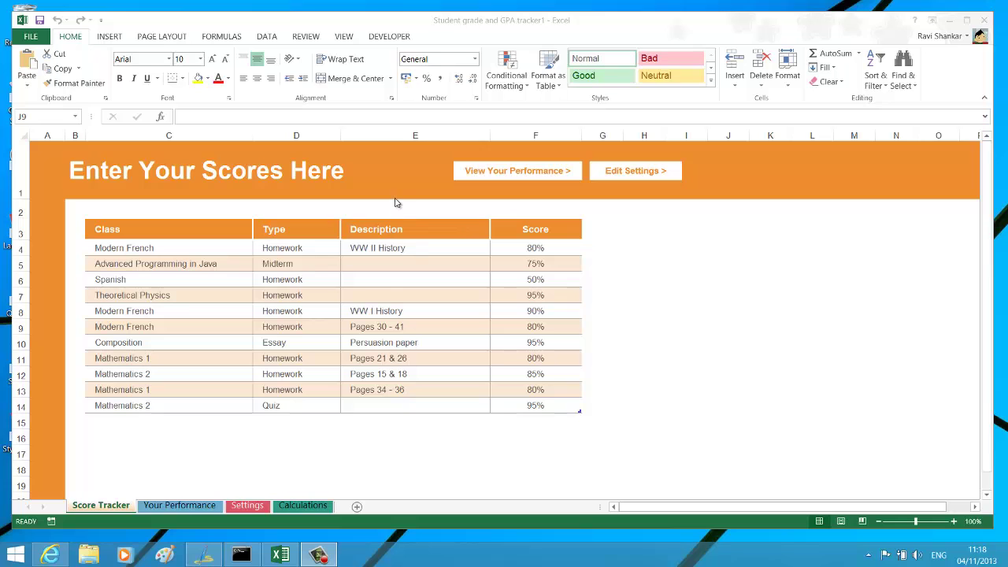
# Hide the Description column E in the scores table
pyautogui.click(394, 180)
pyautogui.click(410, 118)
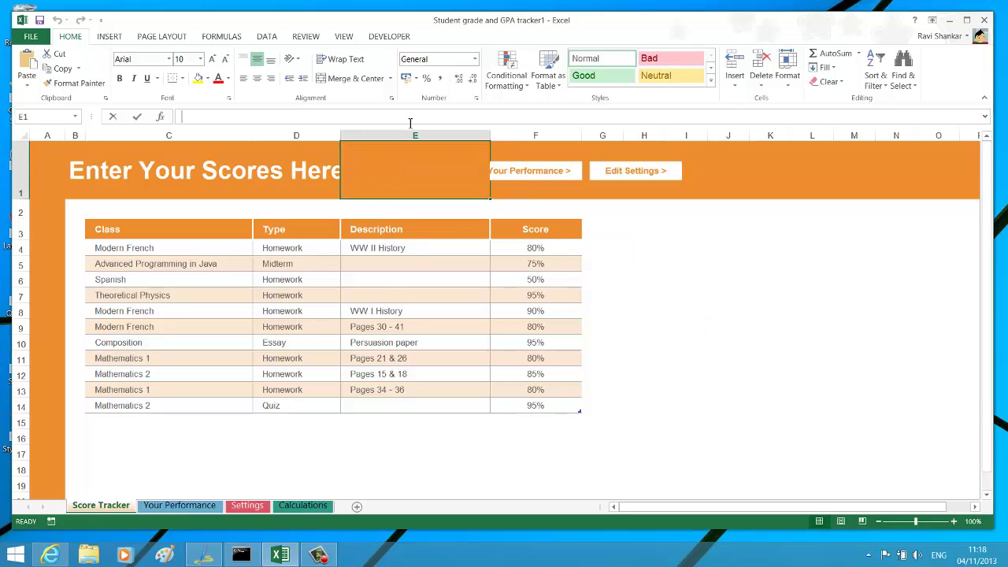
pyautogui.click(407, 135)
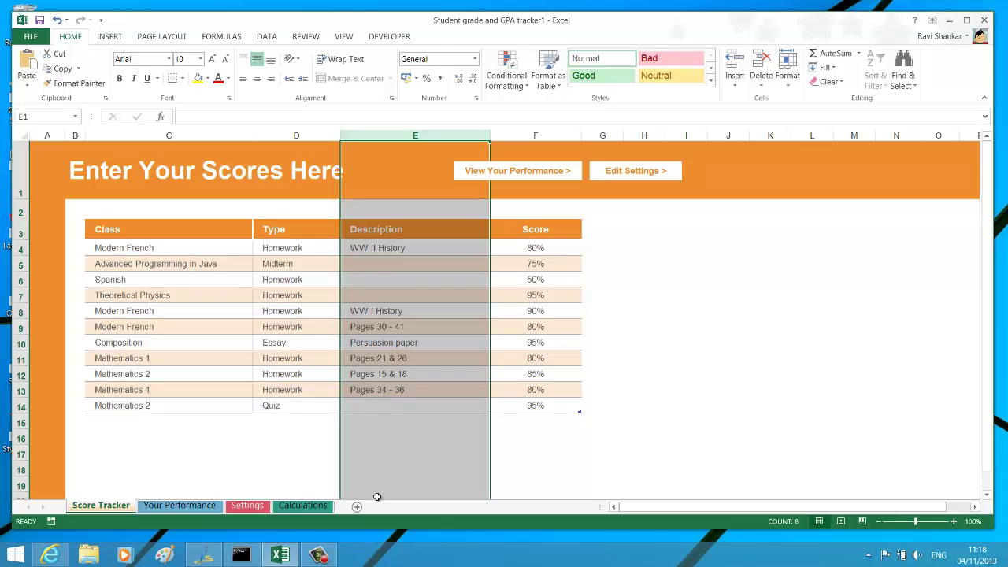
pyautogui.rightClick(462, 224)
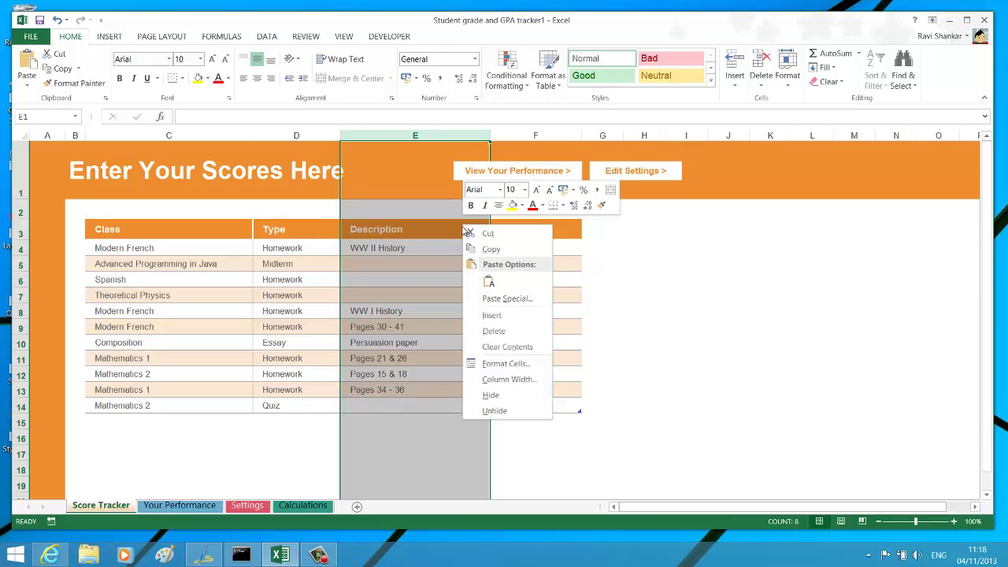
pyautogui.click(491, 395)
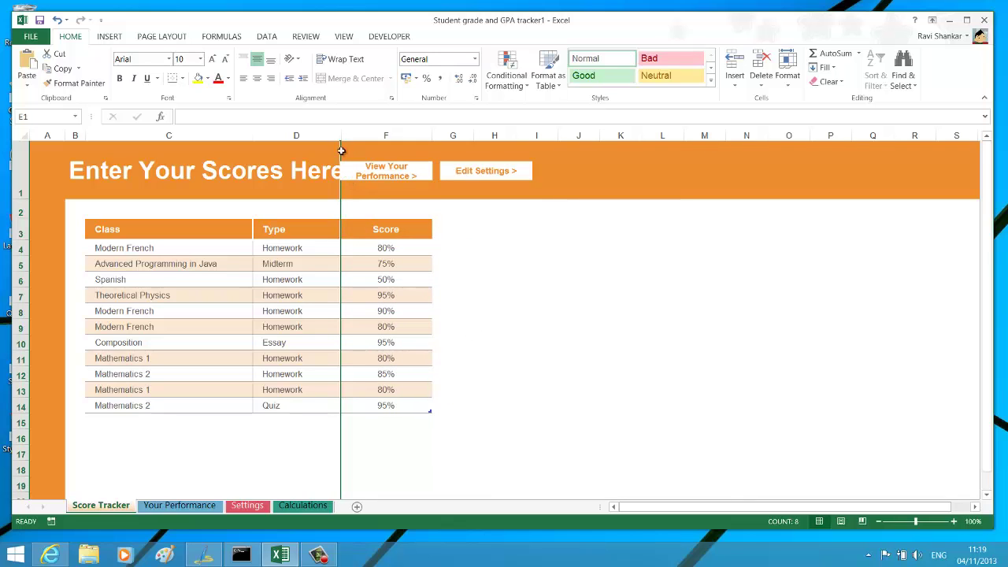
# Unhide column E so entries like WW II History reappear
pyautogui.rightClick(338, 147)
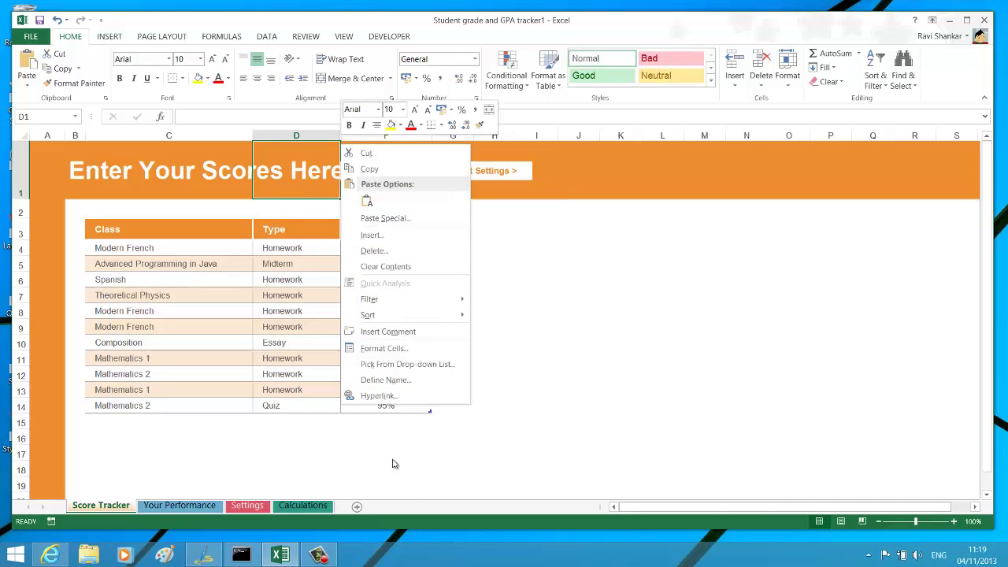
pyautogui.press('Escape')
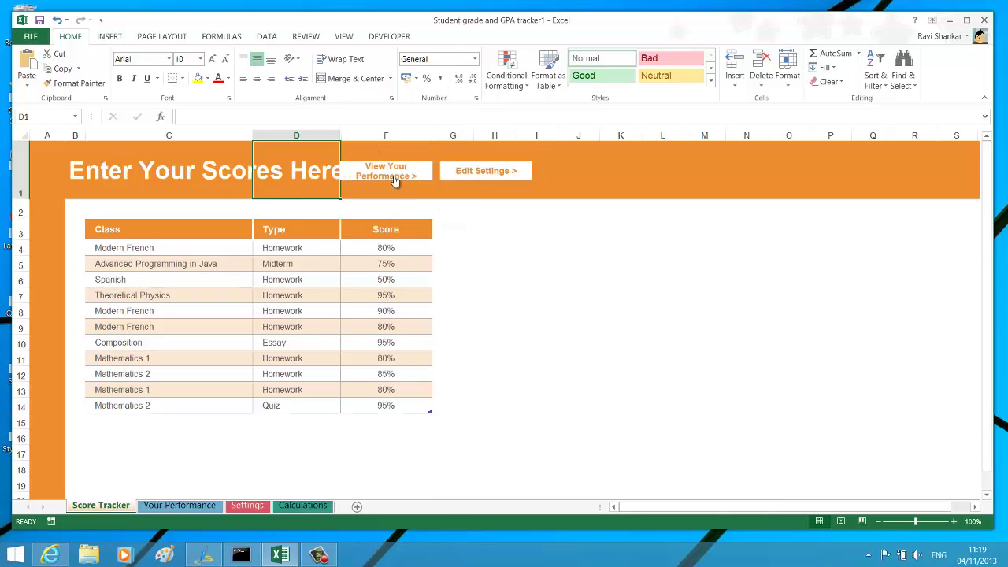
pyautogui.click(341, 134)
pyautogui.rightClick(340, 136)
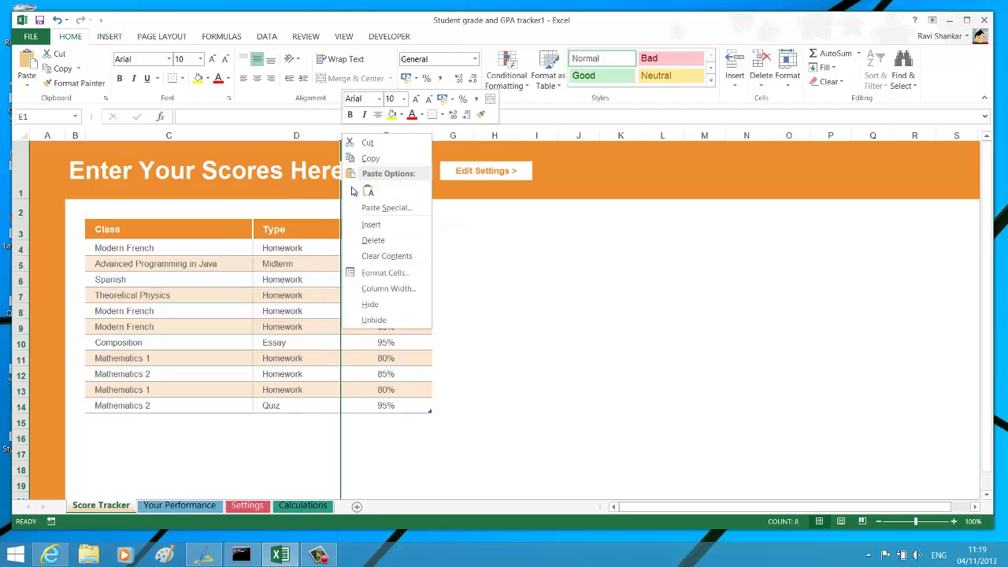
pyautogui.click(375, 320)
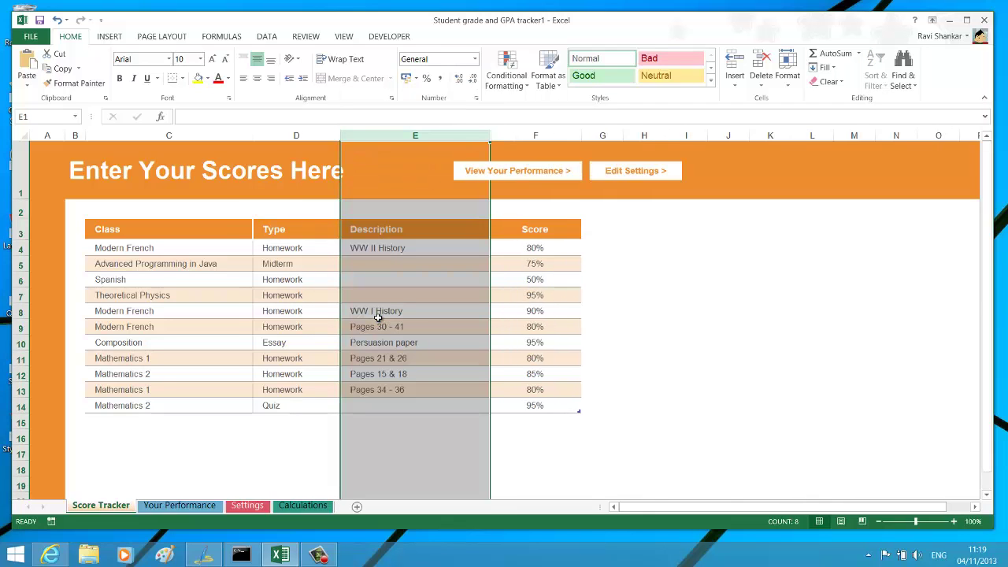
# Select row 13 from score cell F13 leftward
pyautogui.moveTo(598, 405); pyautogui.dragTo(647, 449)
pyautogui.click(643, 449)
pyautogui.click(574, 388)
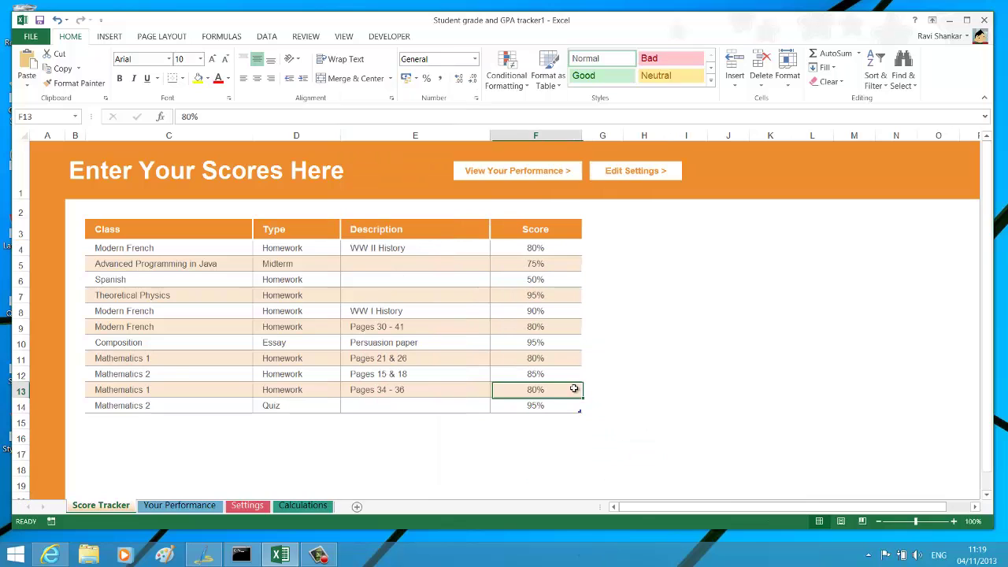
pyautogui.moveTo(573, 389); pyautogui.dragTo(415, 389)
# Hide row 13, the Mathematics 1 homework entry
pyautogui.click(17, 390)
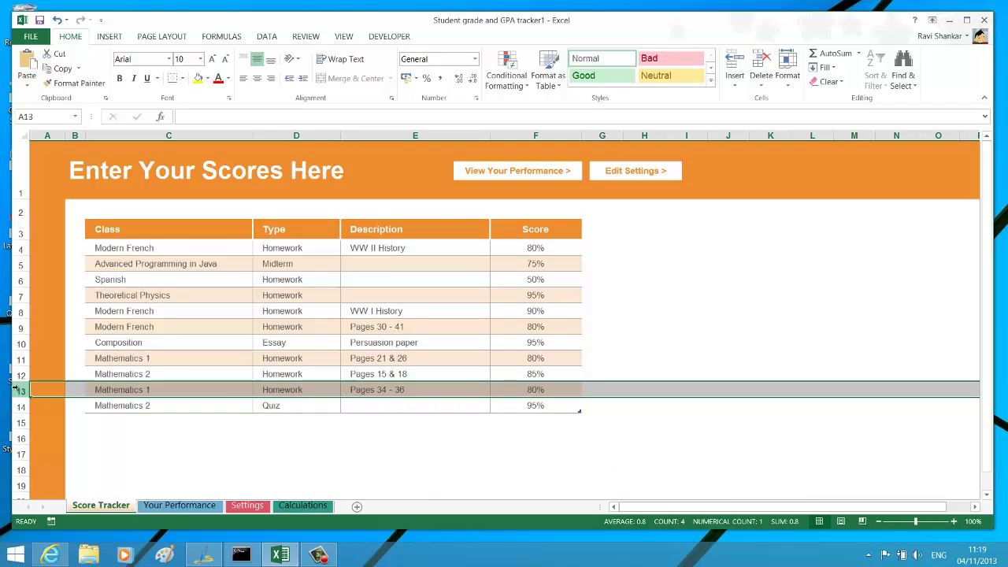
pyautogui.rightClick(542, 392)
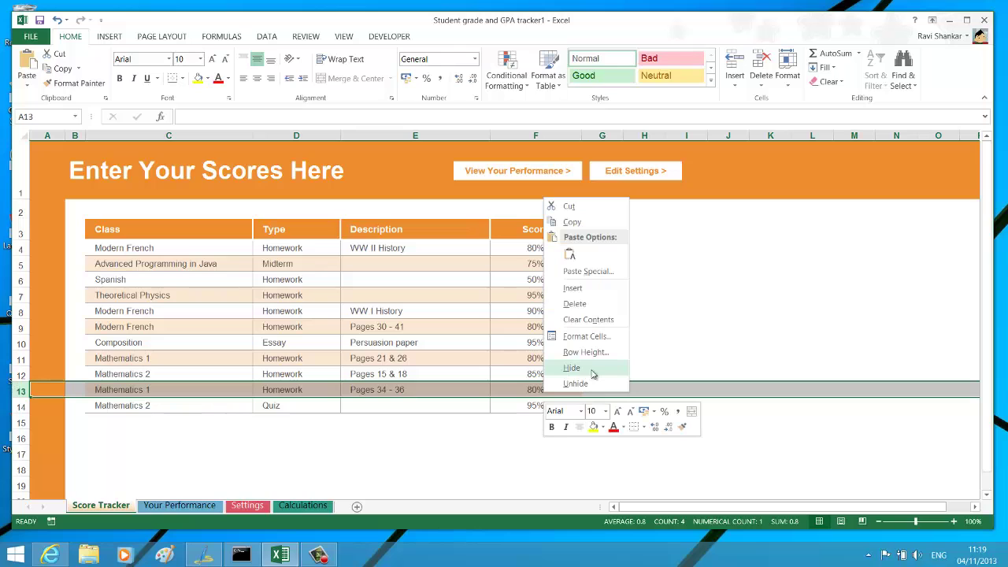
pyautogui.click(571, 368)
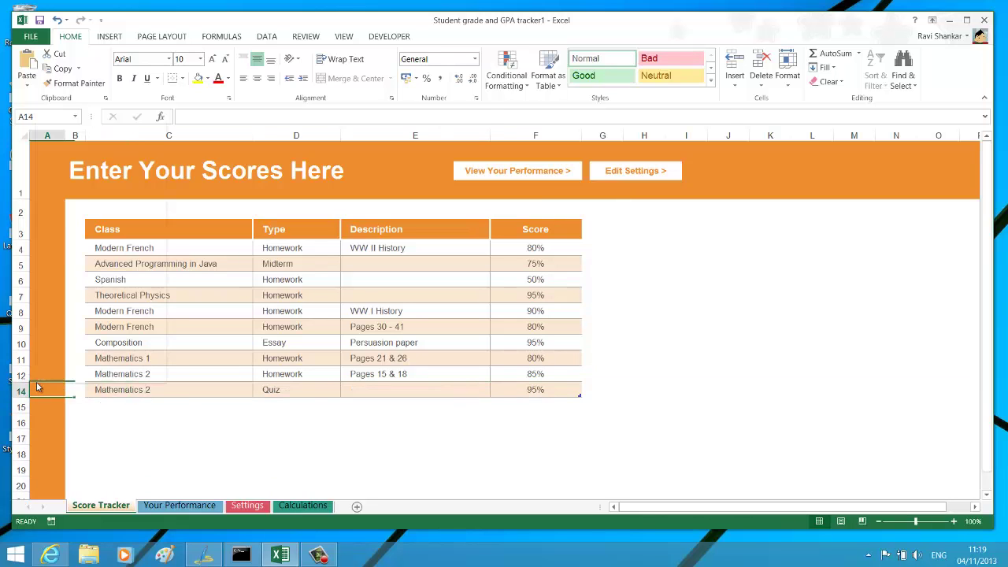
# Check the row options around hidden row 13 without changing anything
pyautogui.rightClick(37, 386)
pyautogui.press('Escape')
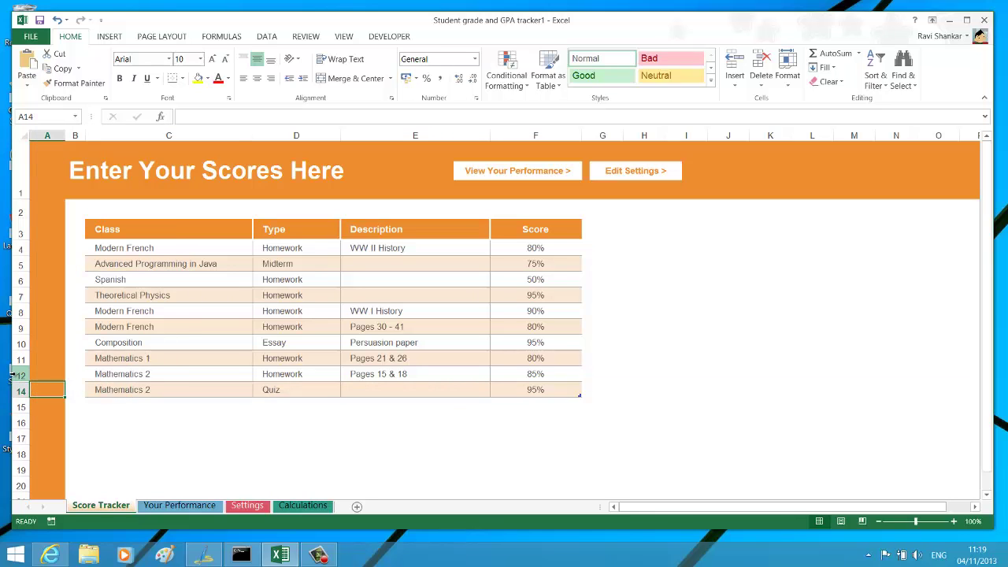
pyautogui.click(26, 376)
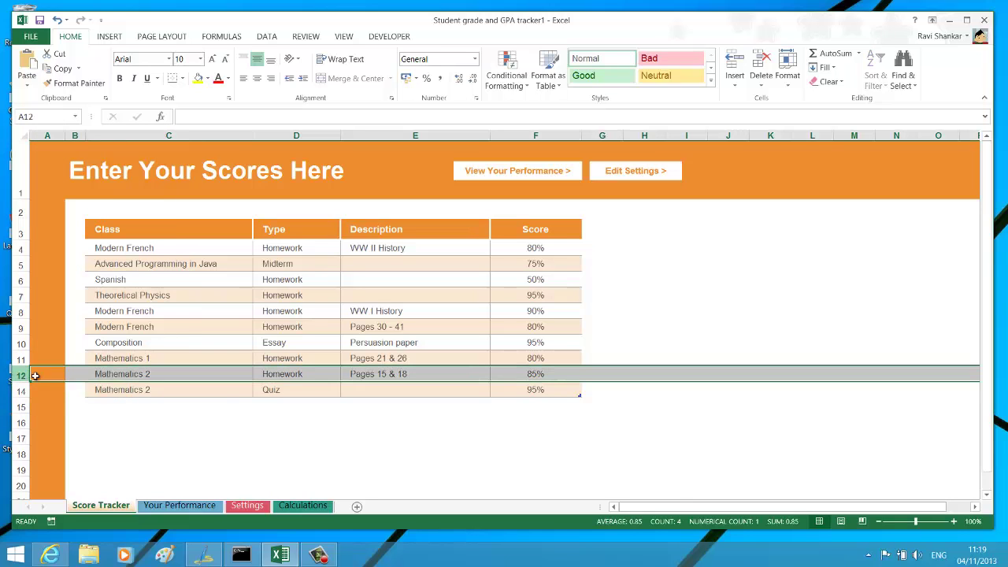
pyautogui.rightClick(242, 375)
pyautogui.click(281, 366)
pyautogui.click(23, 385)
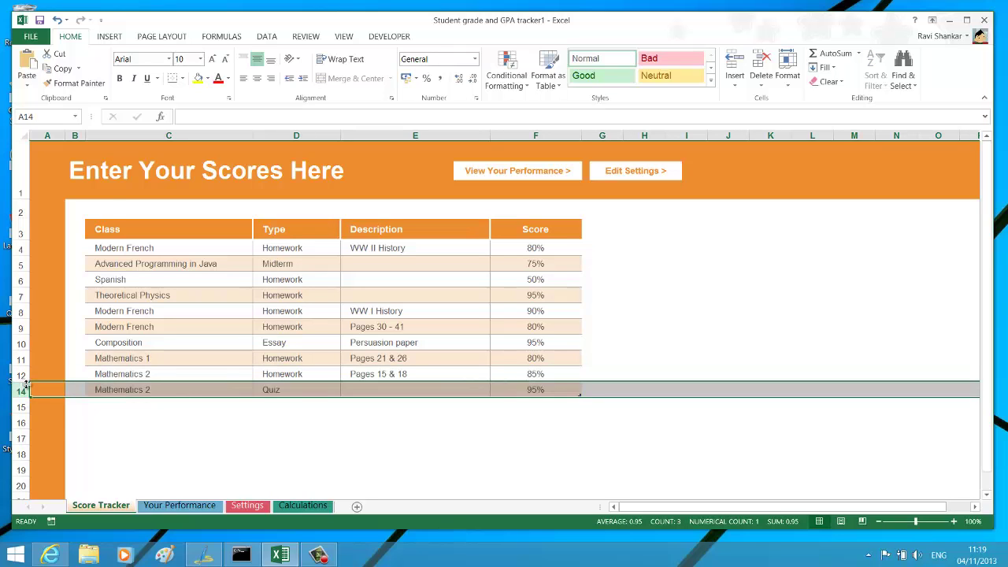
pyautogui.rightClick(30, 387)
pyautogui.click(19, 391)
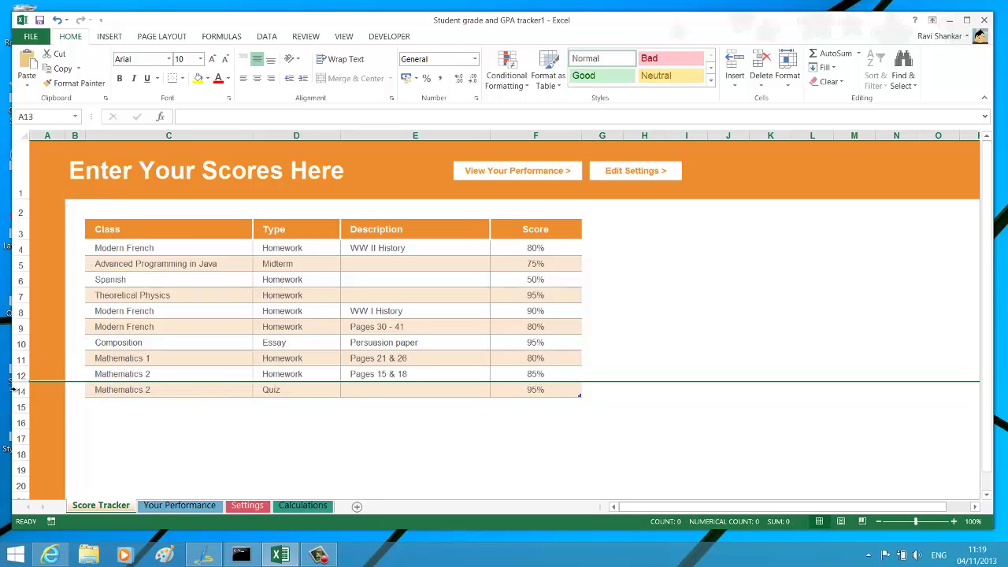
# Unhide row 13 so Pages 34 - 36 at 80% is back in the table
pyautogui.click(21, 390)
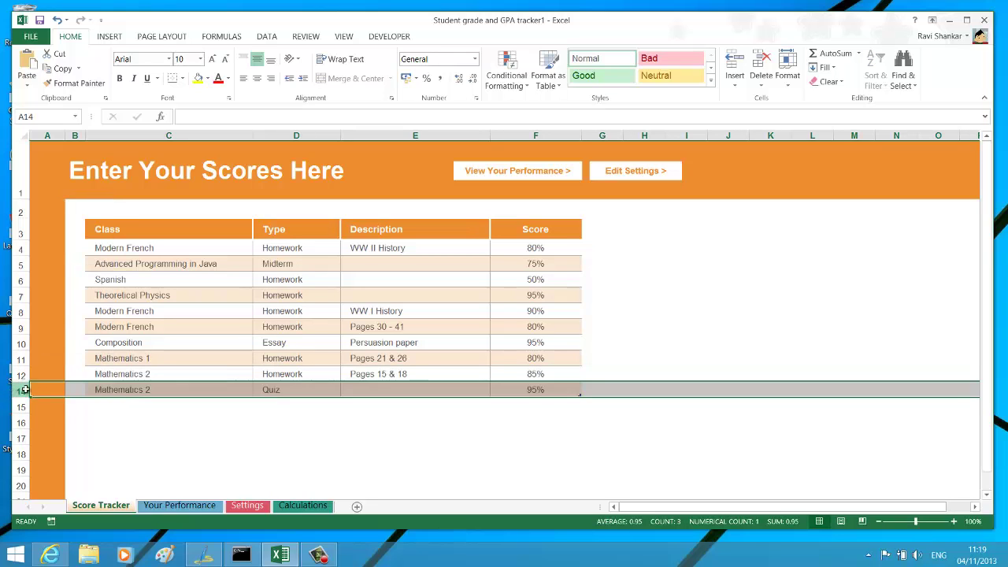
pyautogui.rightClick(108, 389)
pyautogui.click(156, 379)
pyautogui.click(64, 421)
pyautogui.click(52, 376)
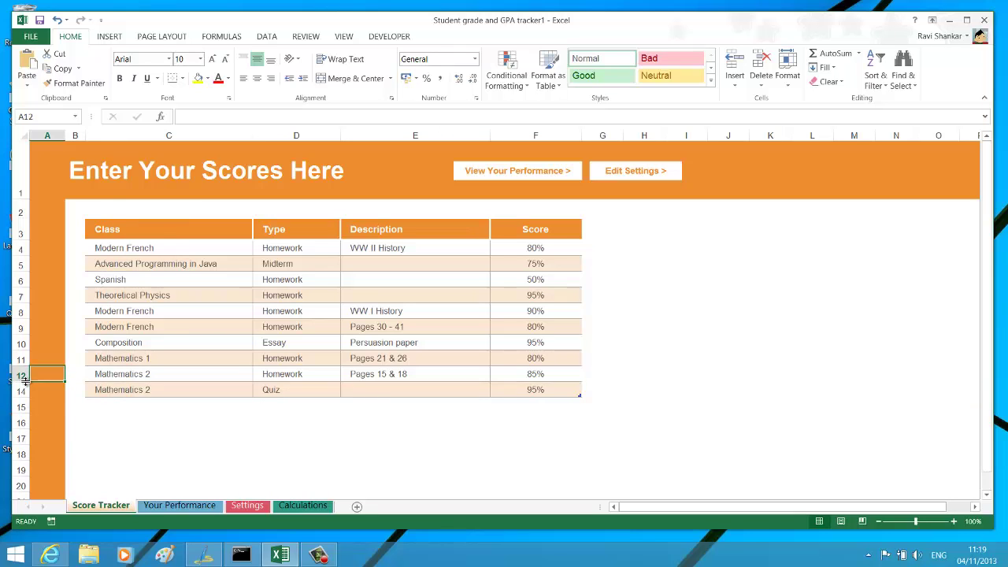
pyautogui.rightClick(25, 380)
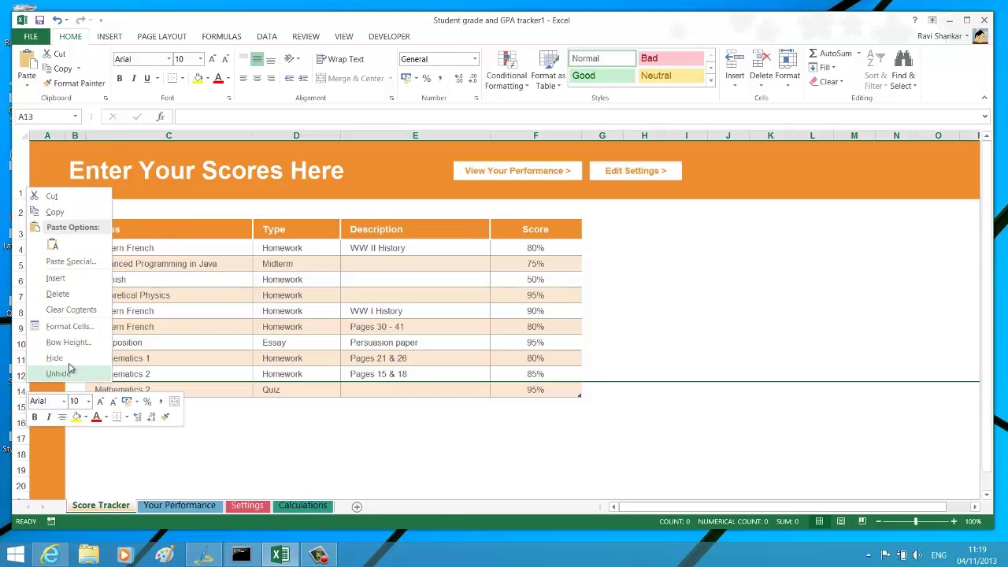
pyautogui.click(66, 374)
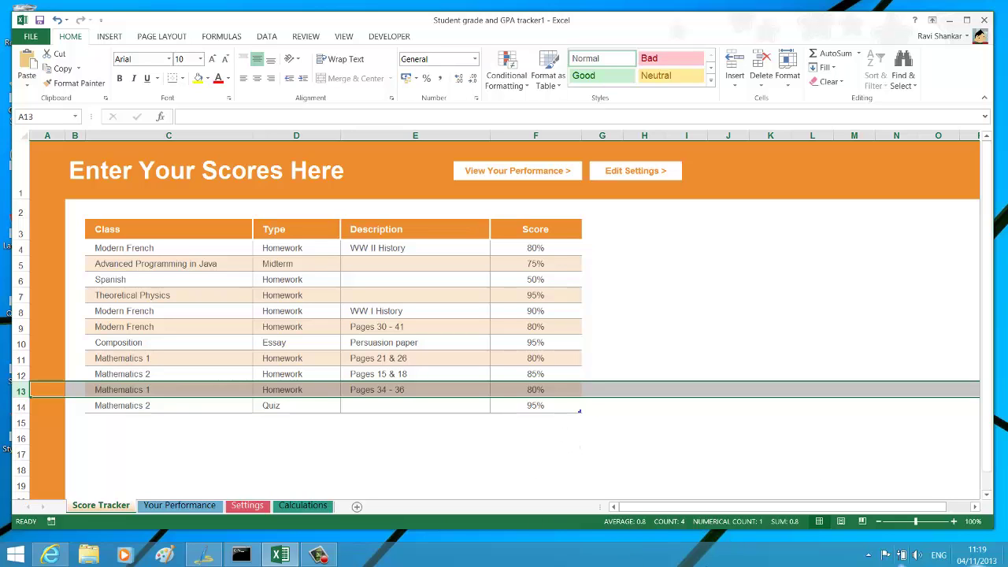
pyautogui.click(401, 141)
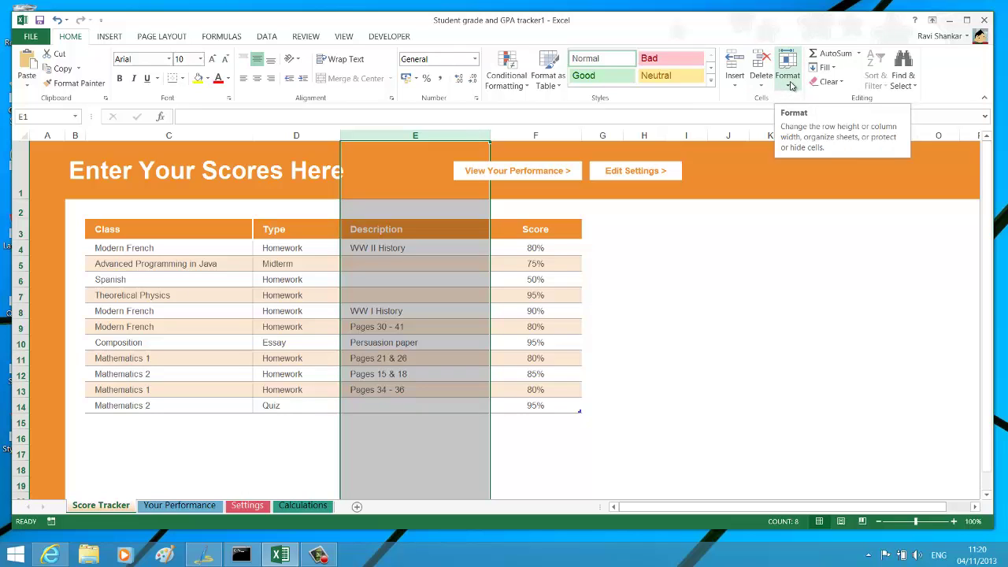
pyautogui.click(789, 85)
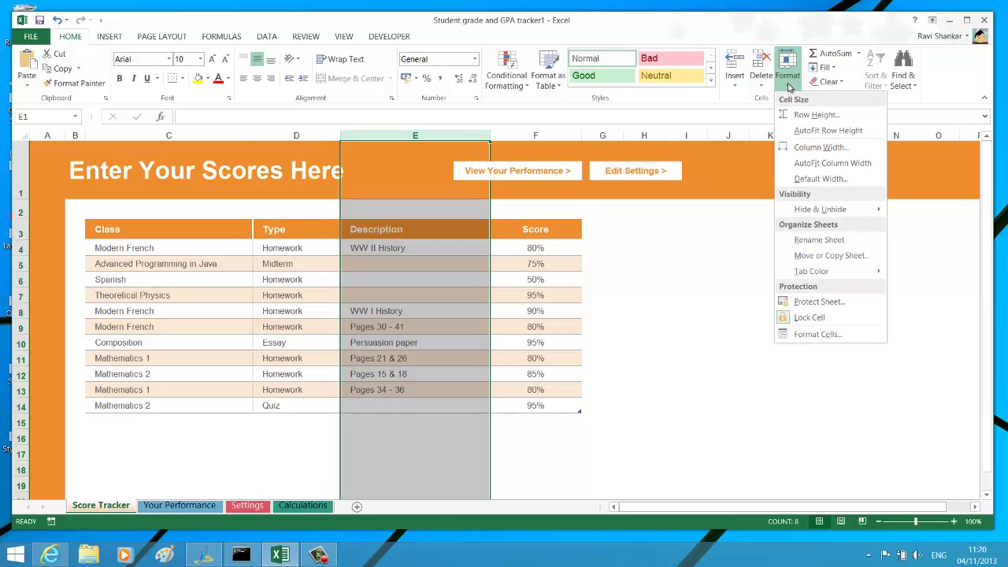
pyautogui.moveTo(804, 215)
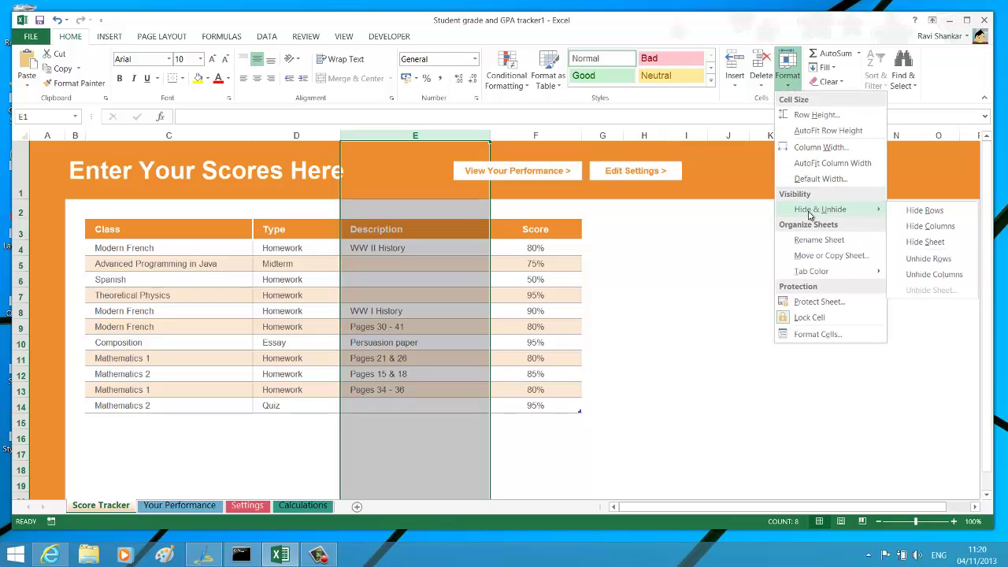
pyautogui.click(925, 241)
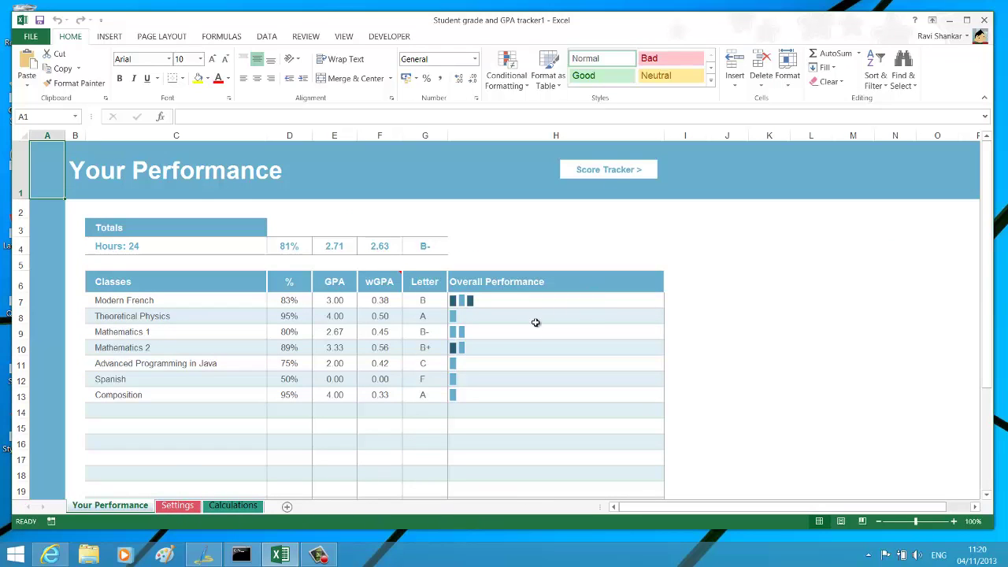
pyautogui.click(788, 77)
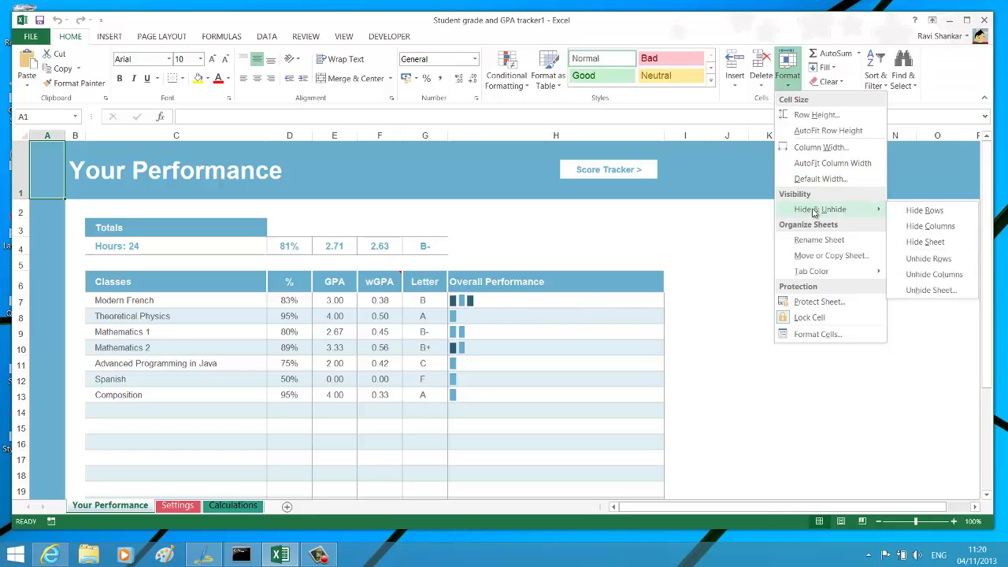
pyautogui.click(929, 290)
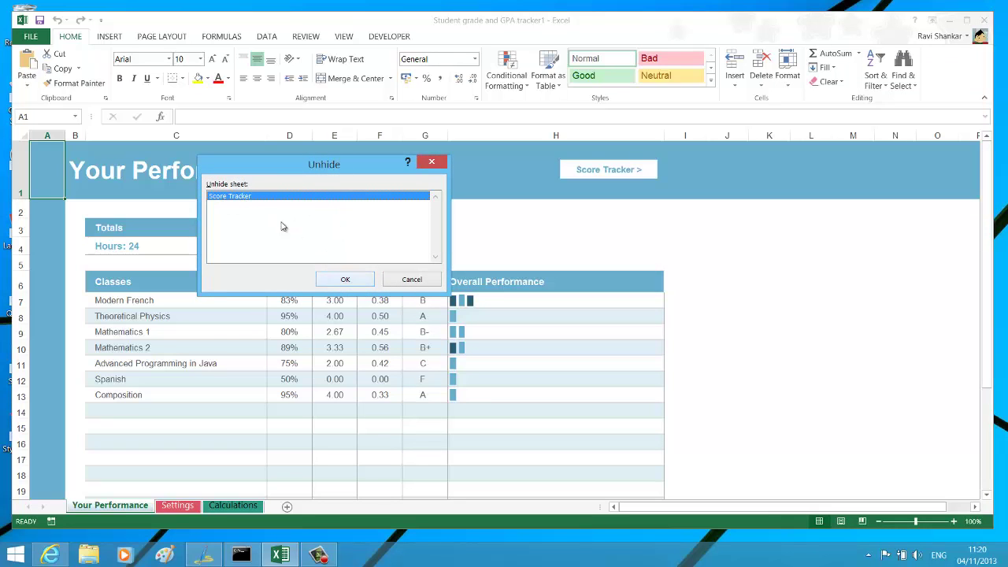
pyautogui.click(334, 280)
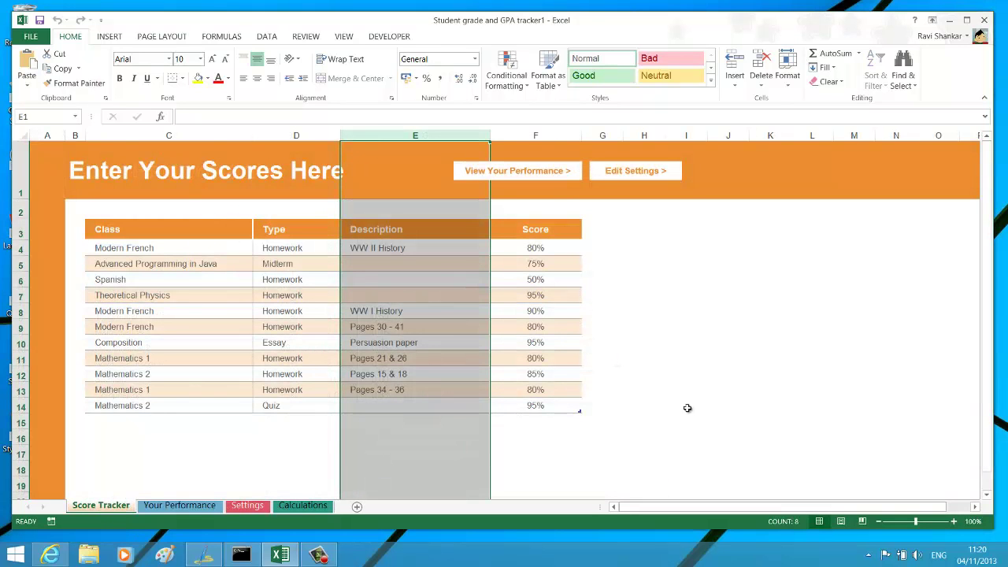
pyautogui.click(760, 432)
pyautogui.click(415, 152)
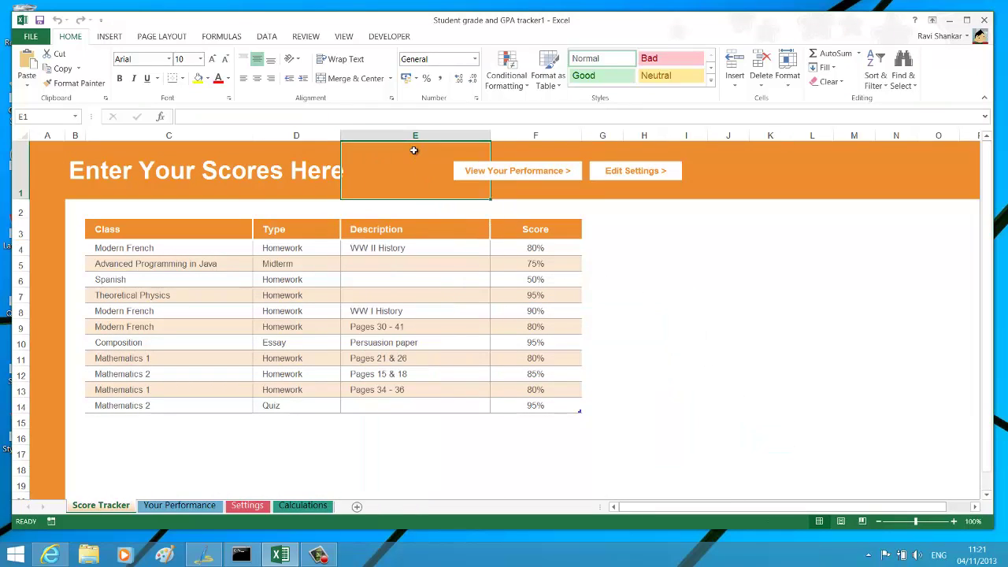
pyautogui.click(670, 465)
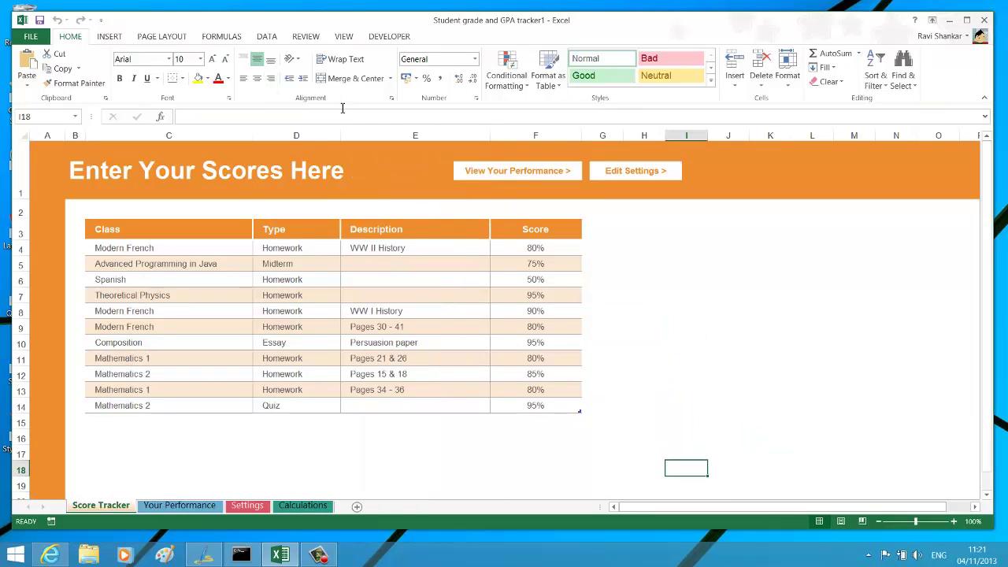
pyautogui.click(344, 37)
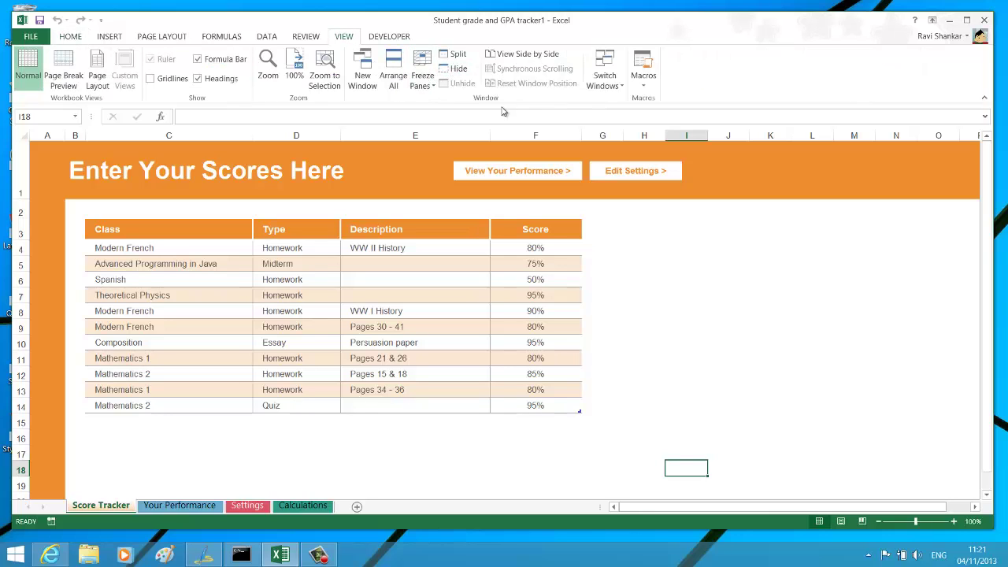
pyautogui.click(459, 69)
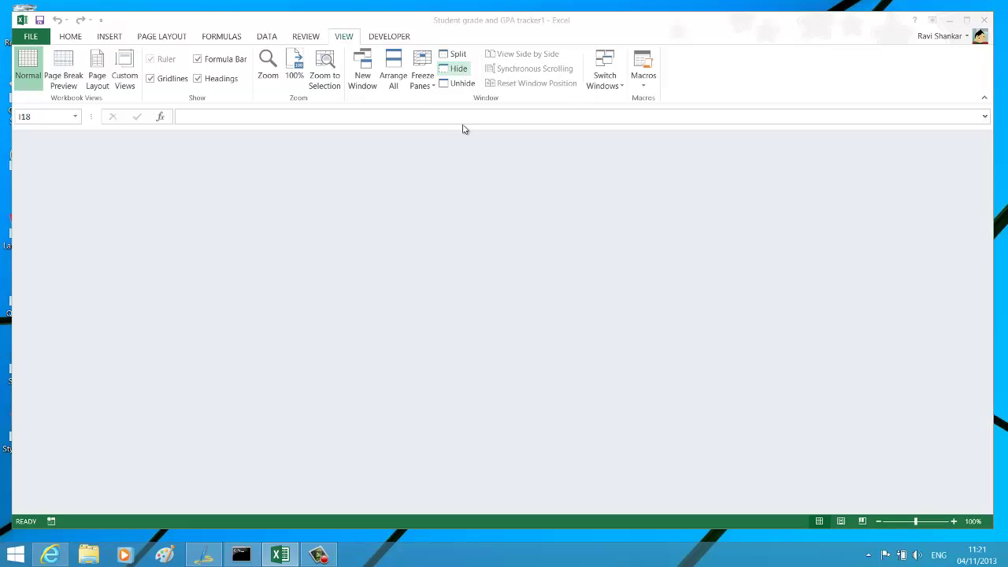
pyautogui.click(459, 84)
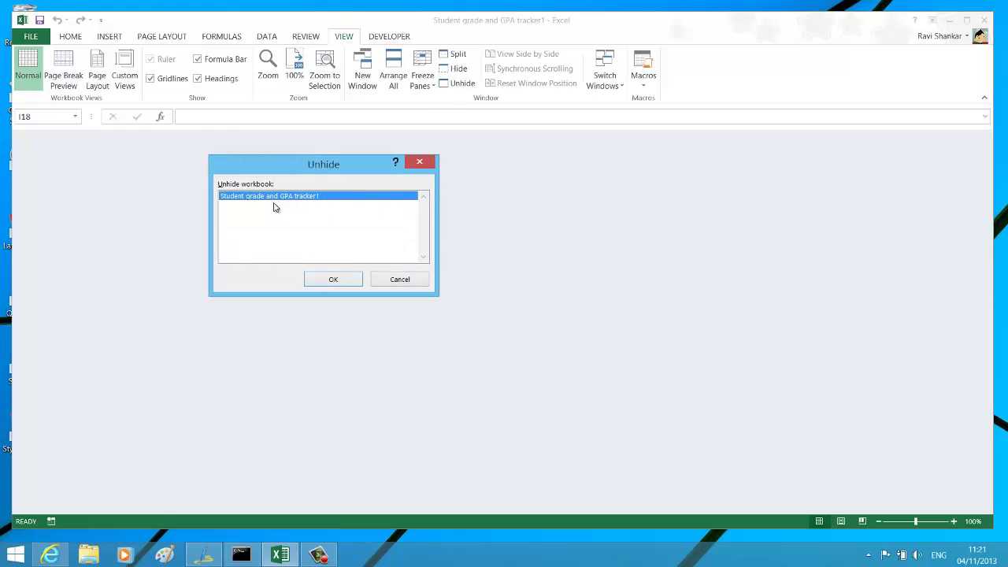
pyautogui.click(327, 282)
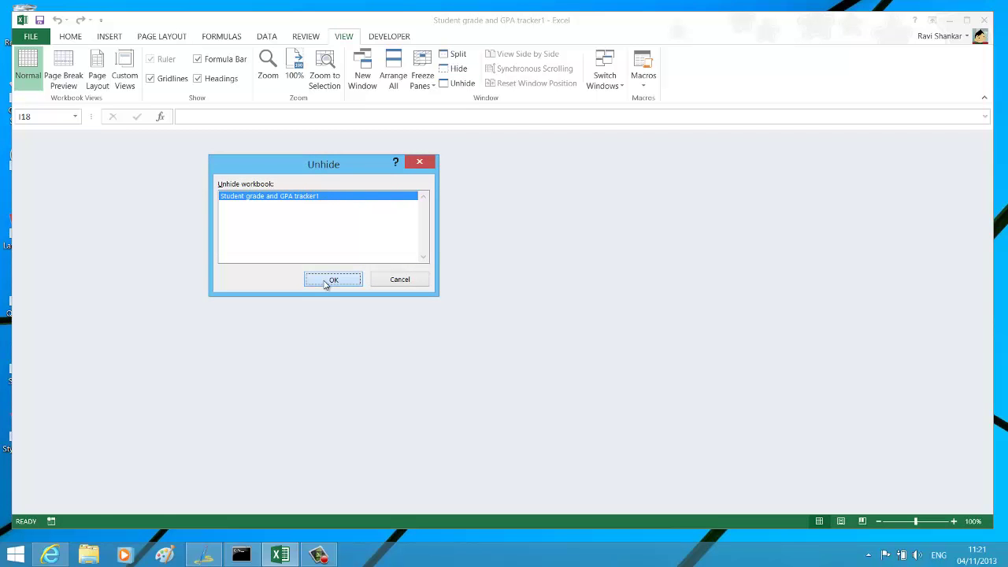